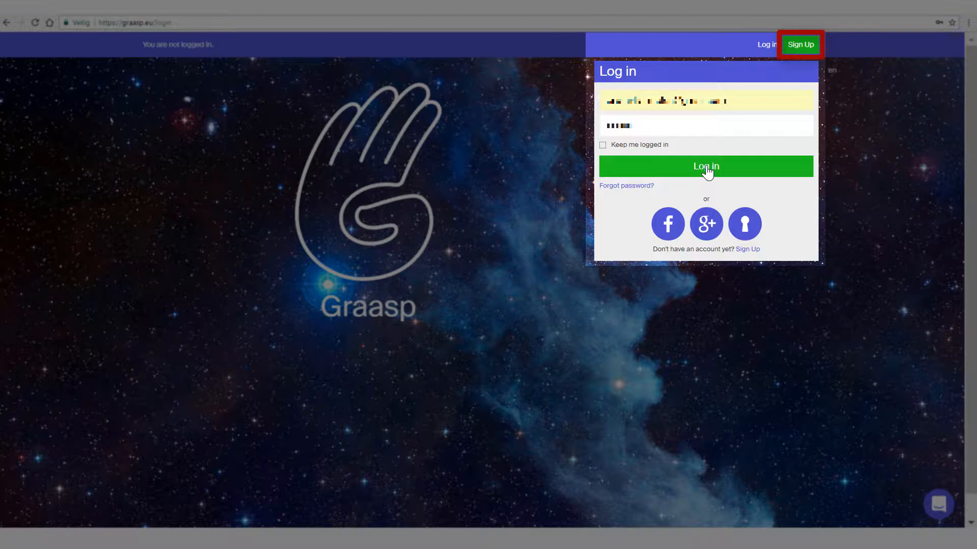
# Step: Sign in to Graasp and reveal the Tutor panel's create-item choices
pyautogui.click(706, 171)
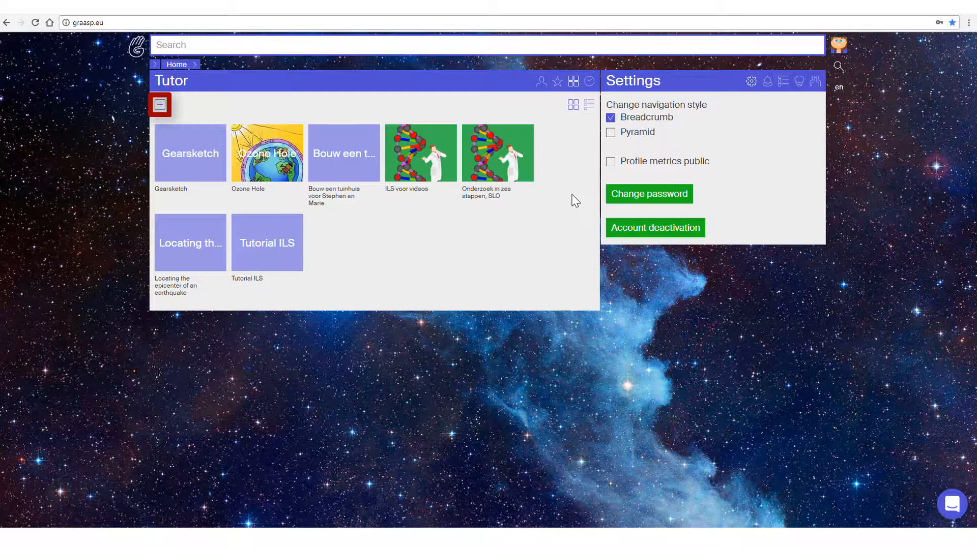
pyautogui.click(159, 105)
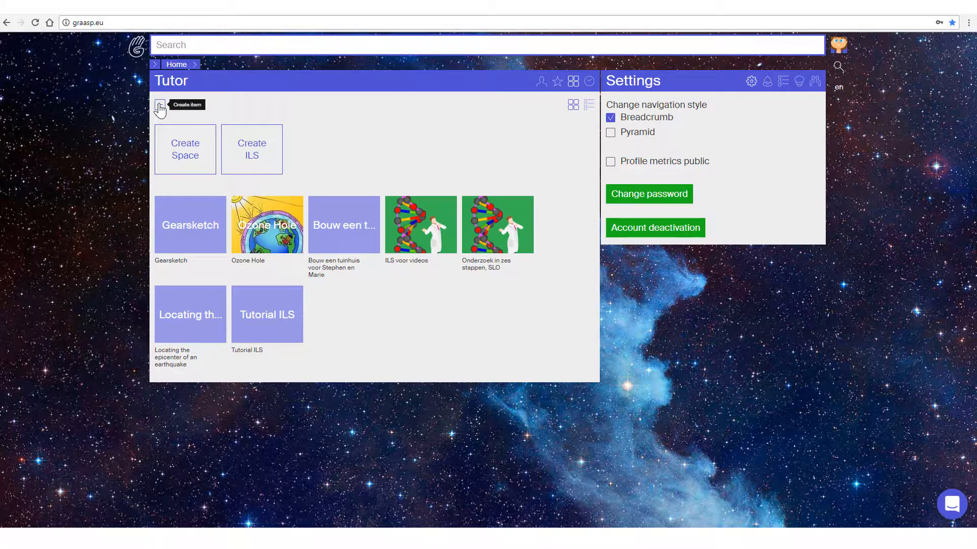
# Step: Create the ILS 'Floating and sinking' with Enable Learning Analytics ticked
pyautogui.click(242, 153)
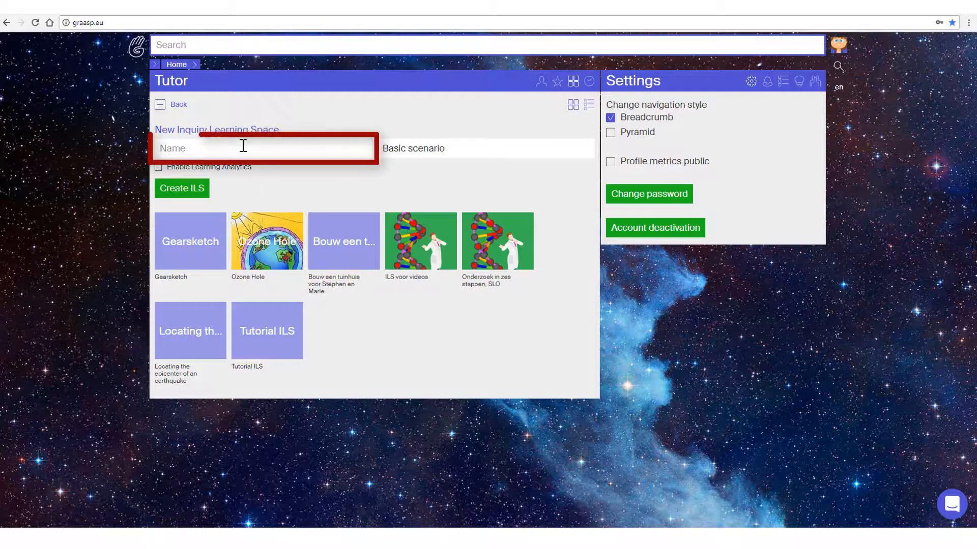
pyautogui.write('Floating and sinking')
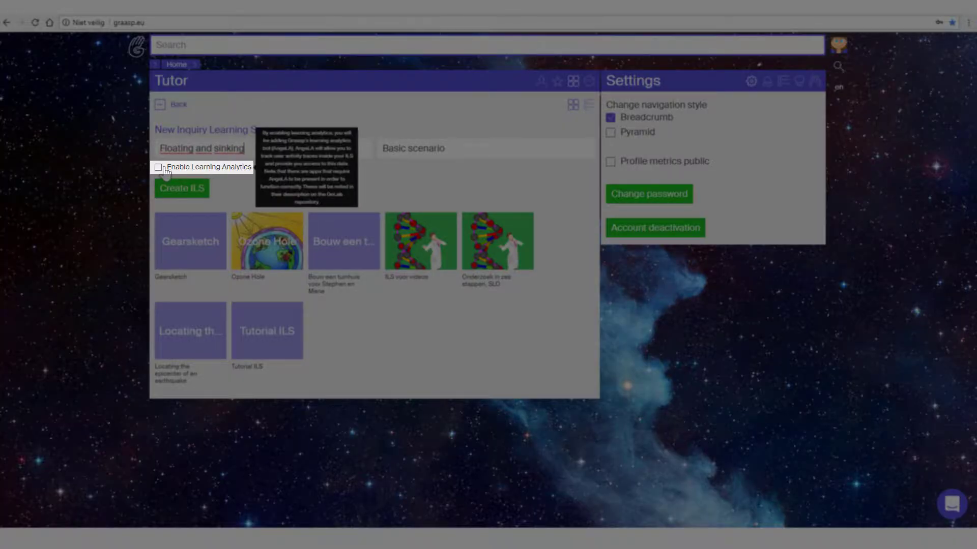
pyautogui.click(158, 168)
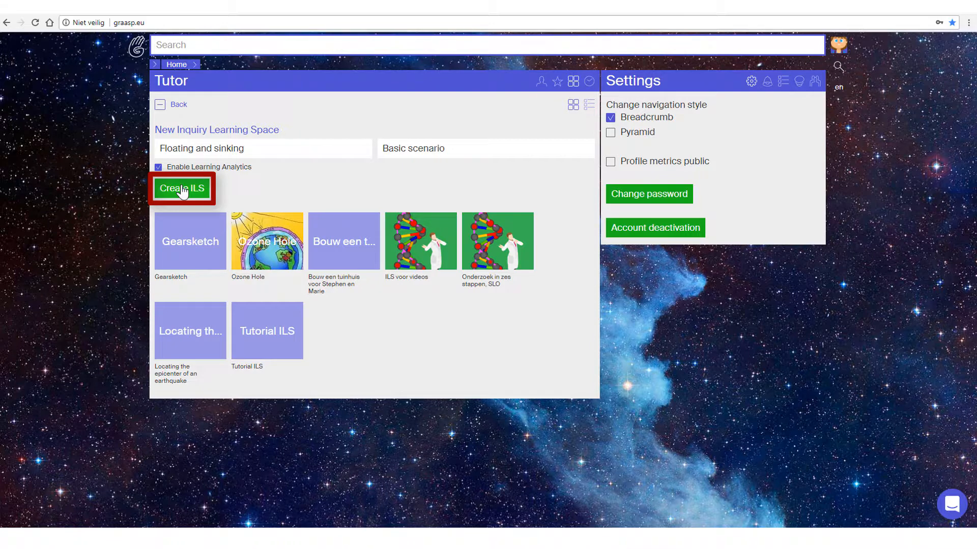
pyautogui.click(183, 189)
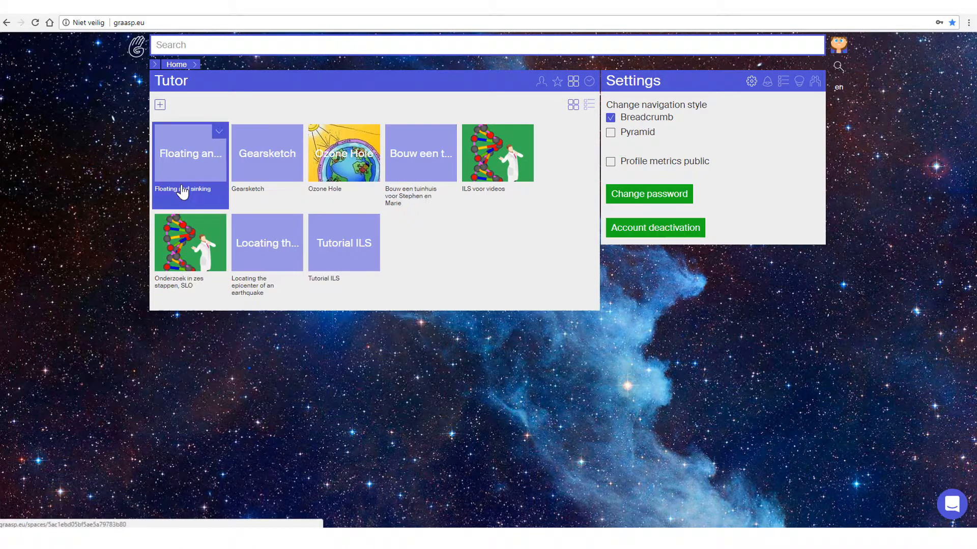